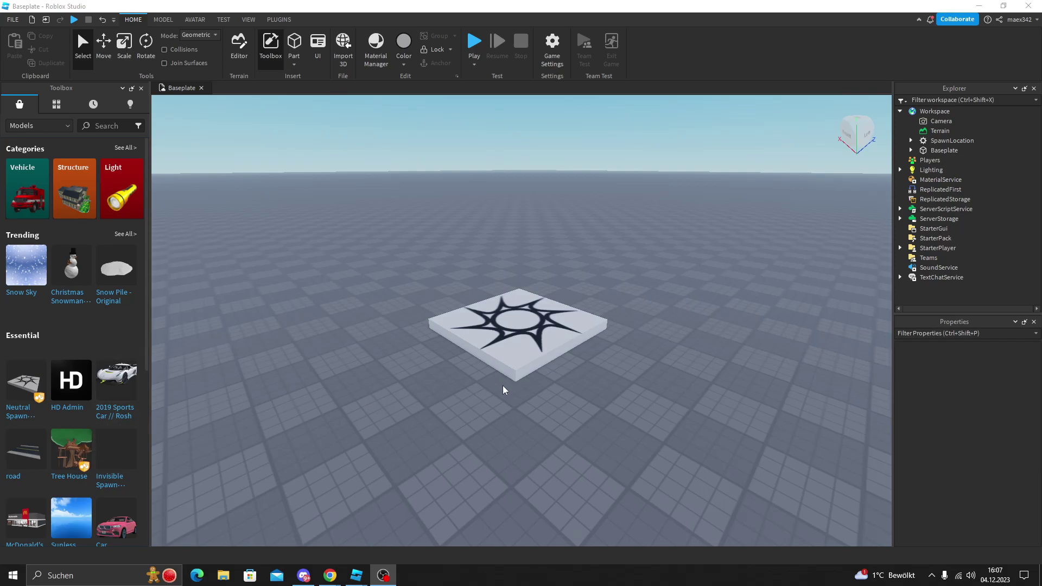
Launch Animation Spoofer [v2] from the Plugins tab and dock its window at the viewport's upper right
right_click_drag(673, 428, 601, 414)
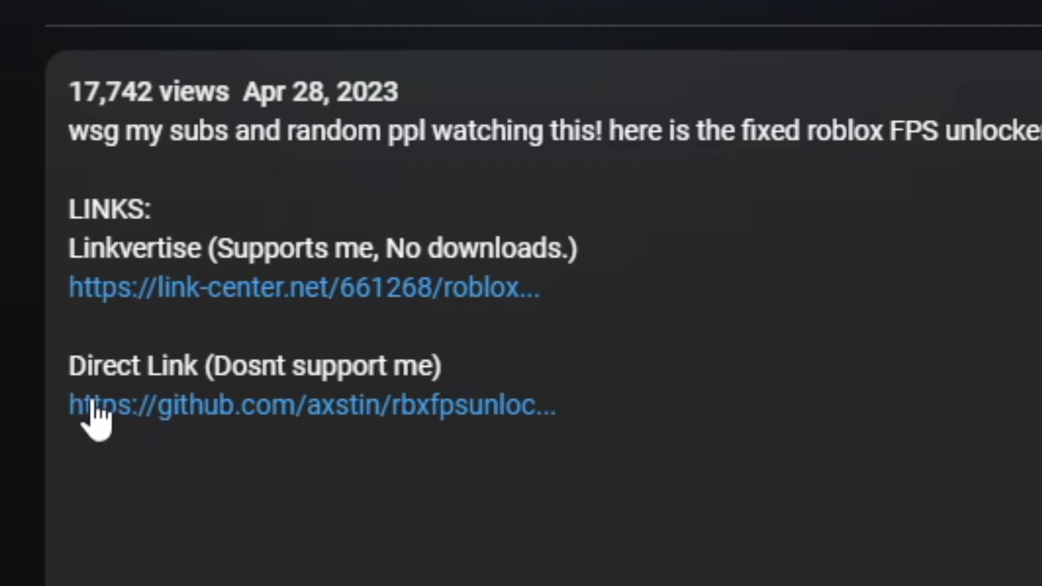
mouse_move(72, 372)
left_mouse_down()
mouse_move(193, 376)
mouse_move(77, 373)
mouse_move(68, 386)
left_mouse_up()
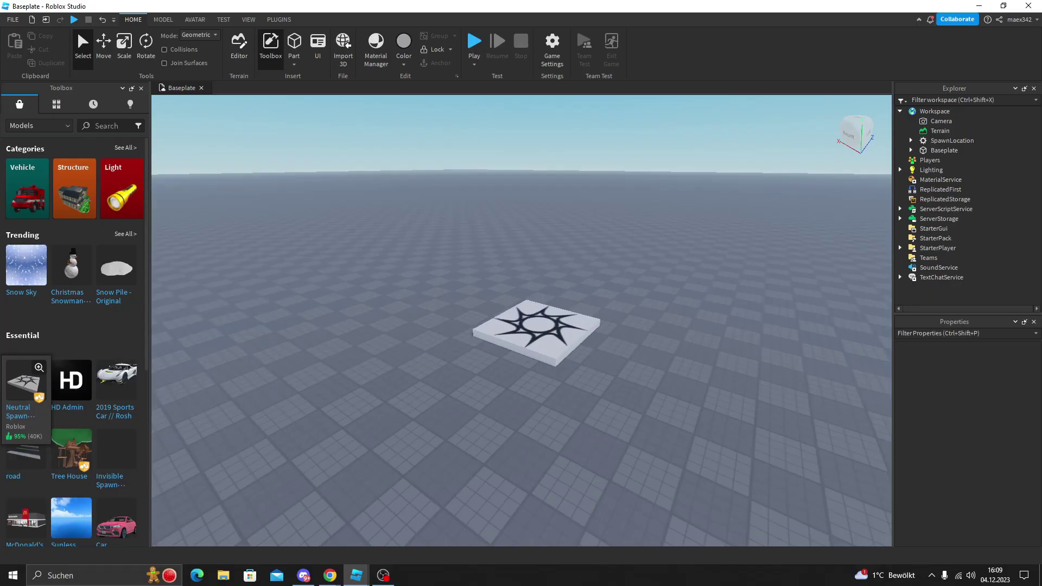
right_click_drag(491, 437, 503, 431)
left_click(279, 20)
left_click(295, 48)
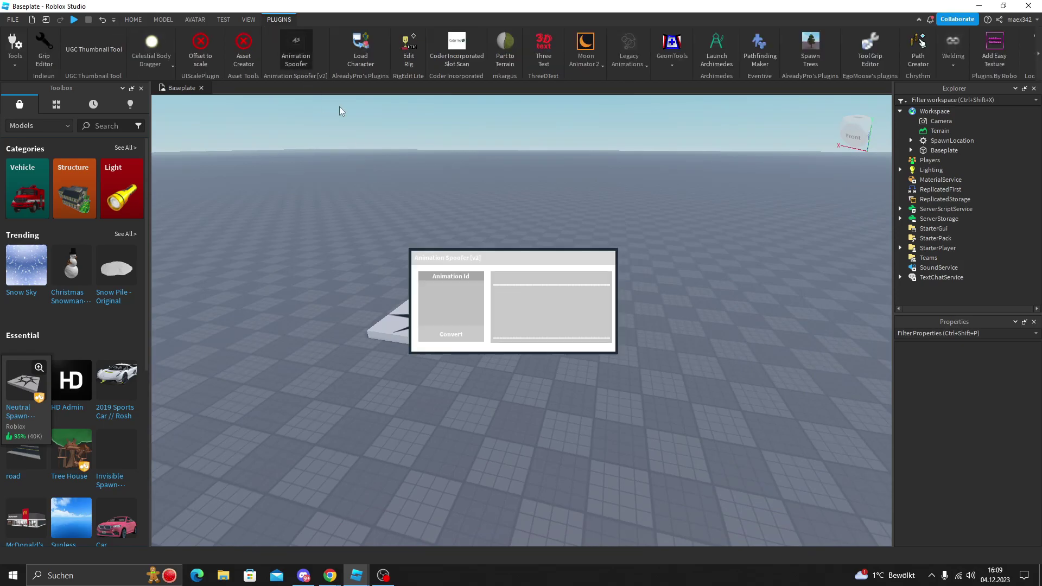
left_click_drag(538, 261, 724, 198)
right_click_drag(515, 342, 515, 342)
scroll(515, 342, "down", 3)
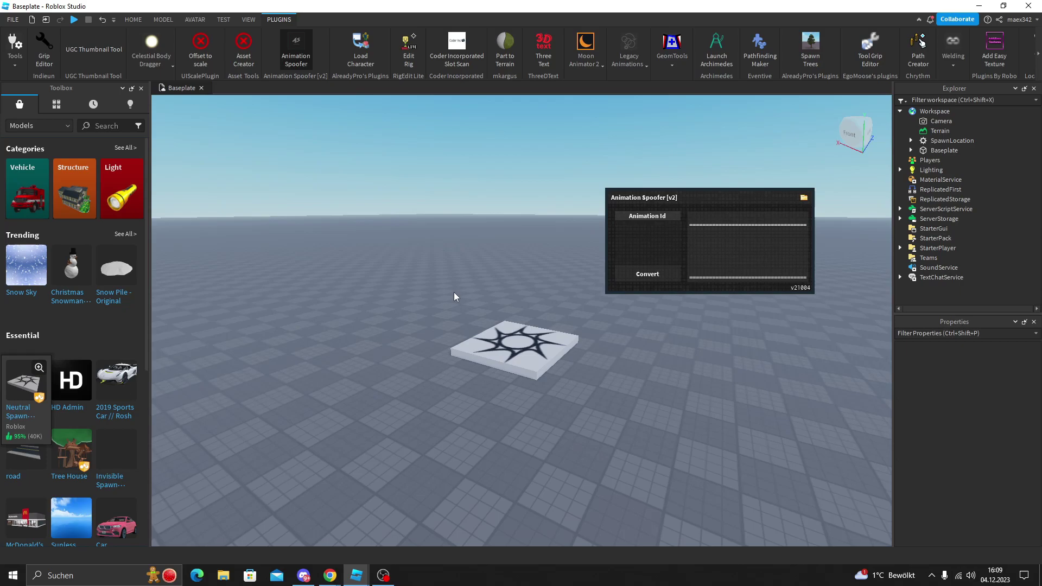
right_click_drag(453, 292, 454, 289)
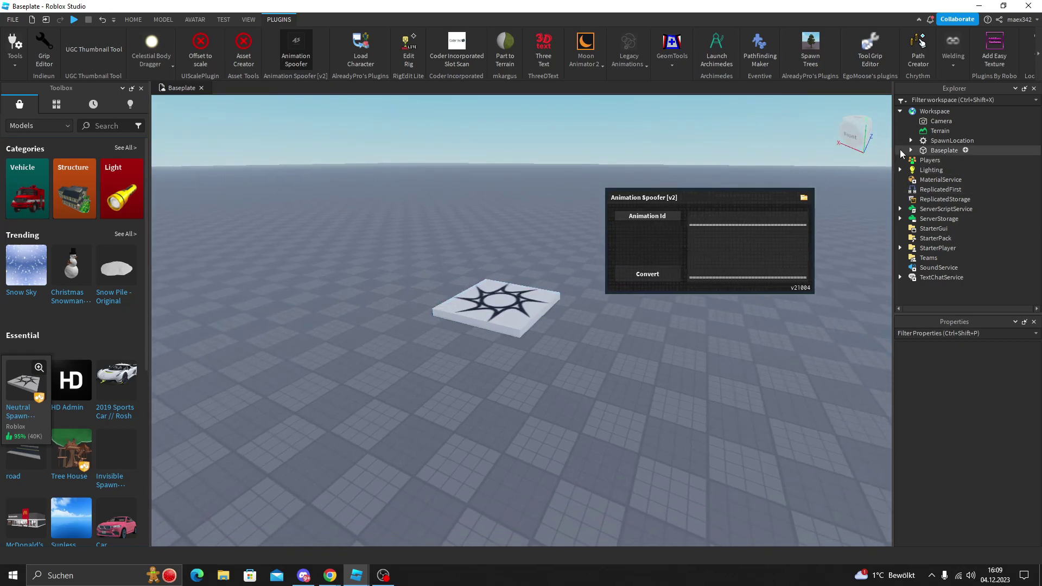
left_click(929, 219)
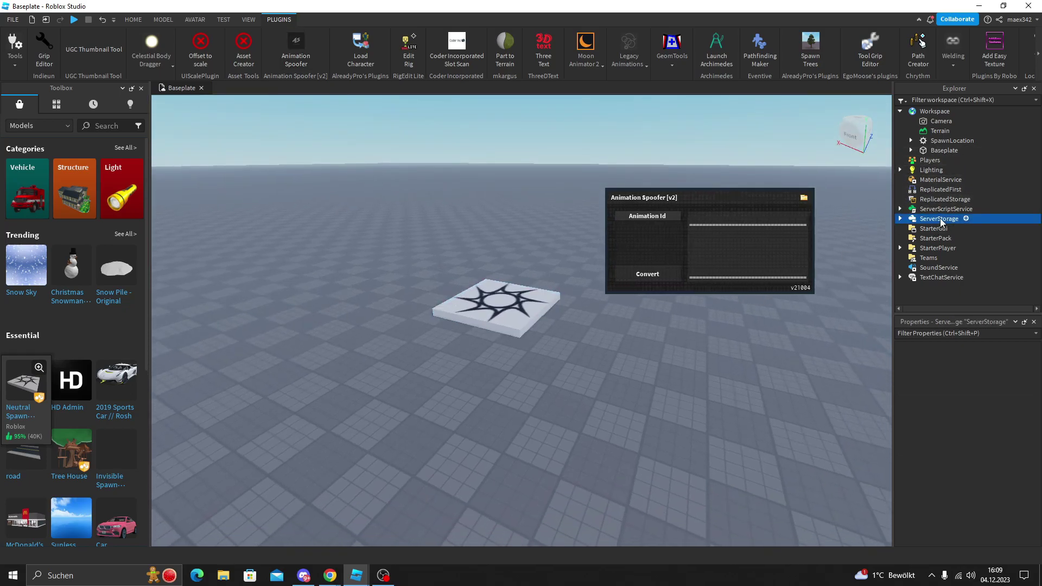
double_click(941, 220)
left_click(948, 229)
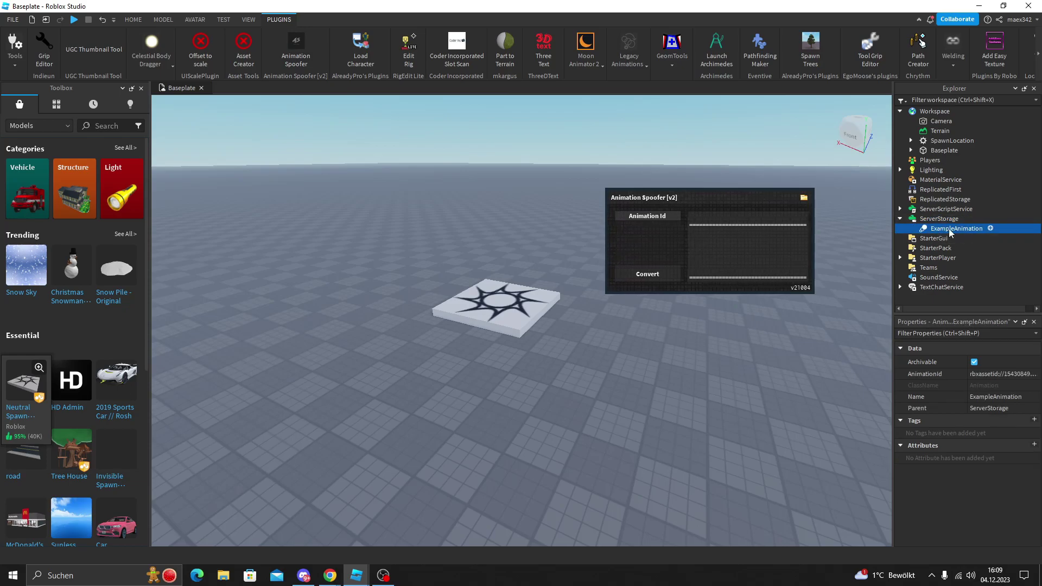
double_click(1036, 374)
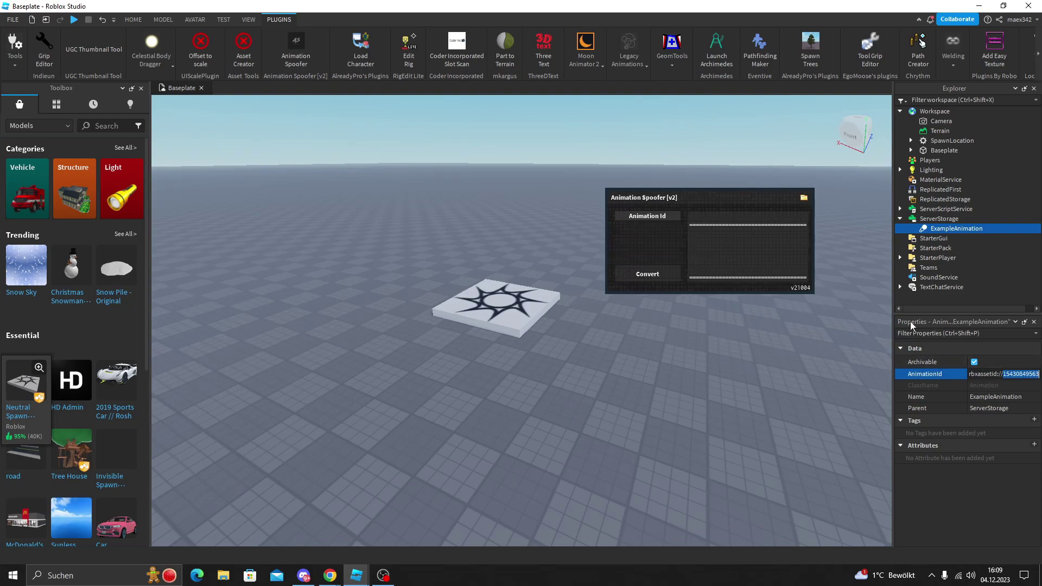
left_click(651, 216)
key("ctrl+v")
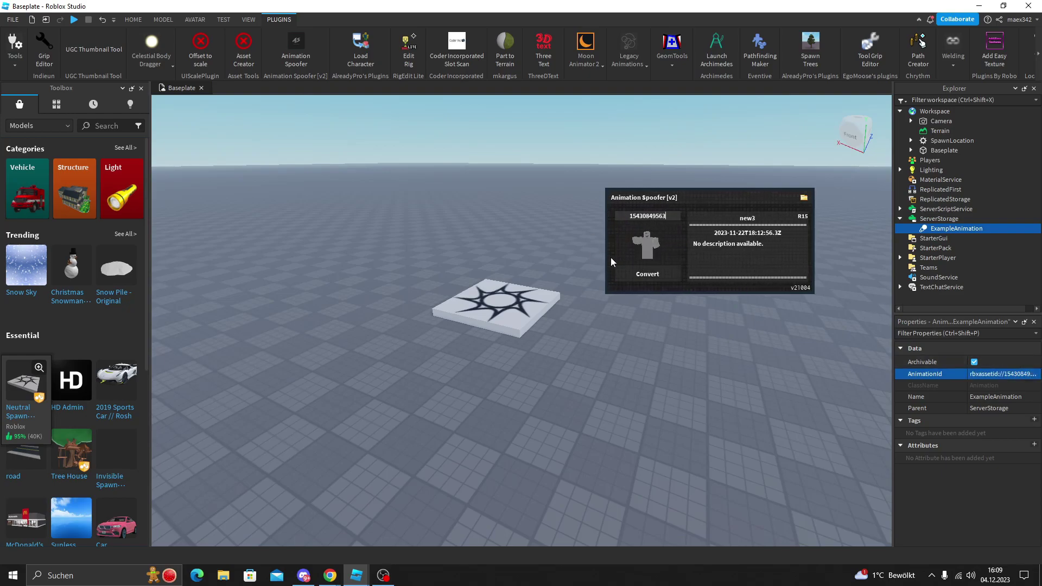
left_click(642, 279)
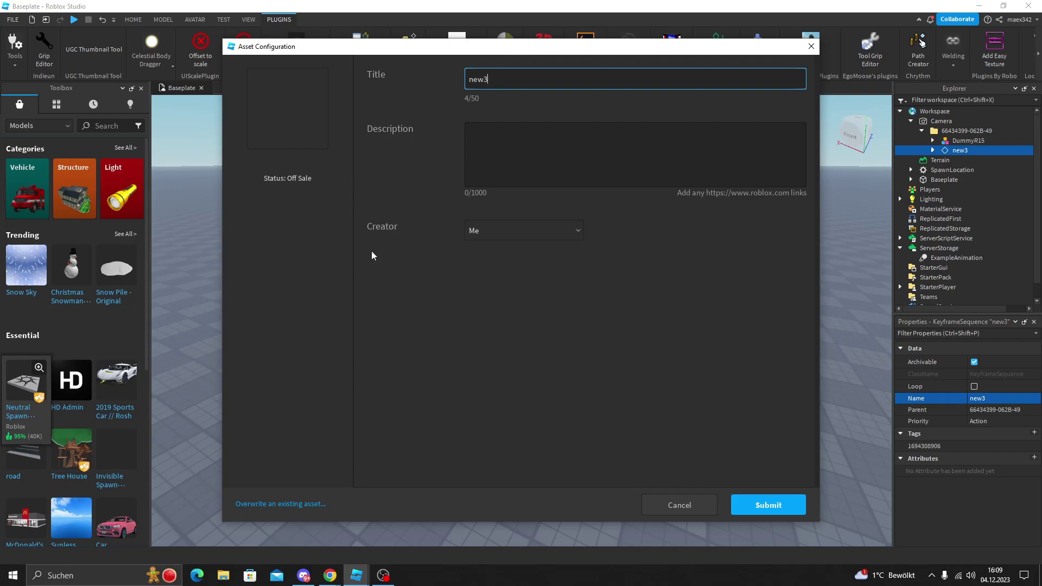
left_click(537, 240)
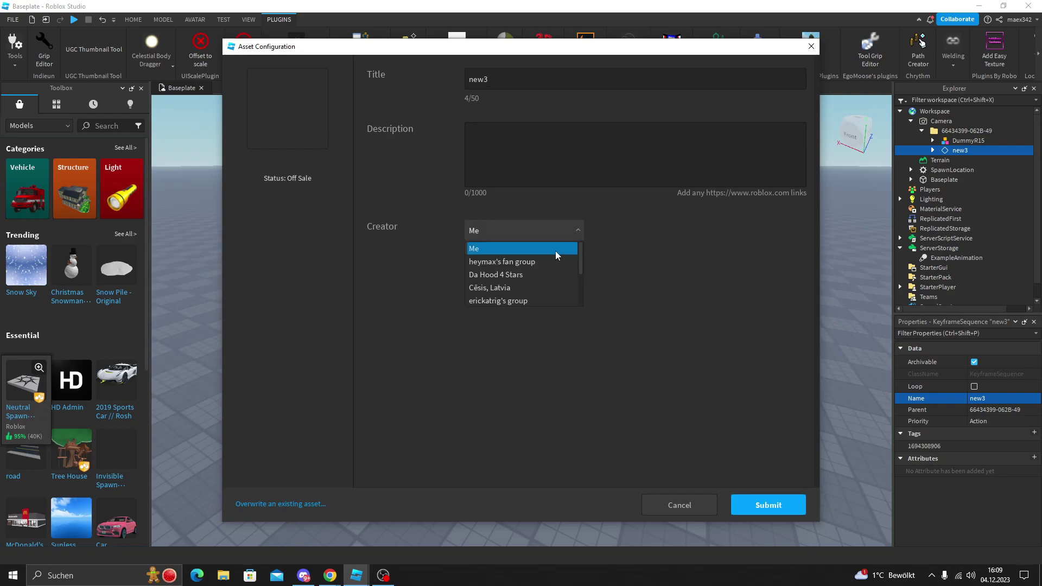
left_click(497, 263)
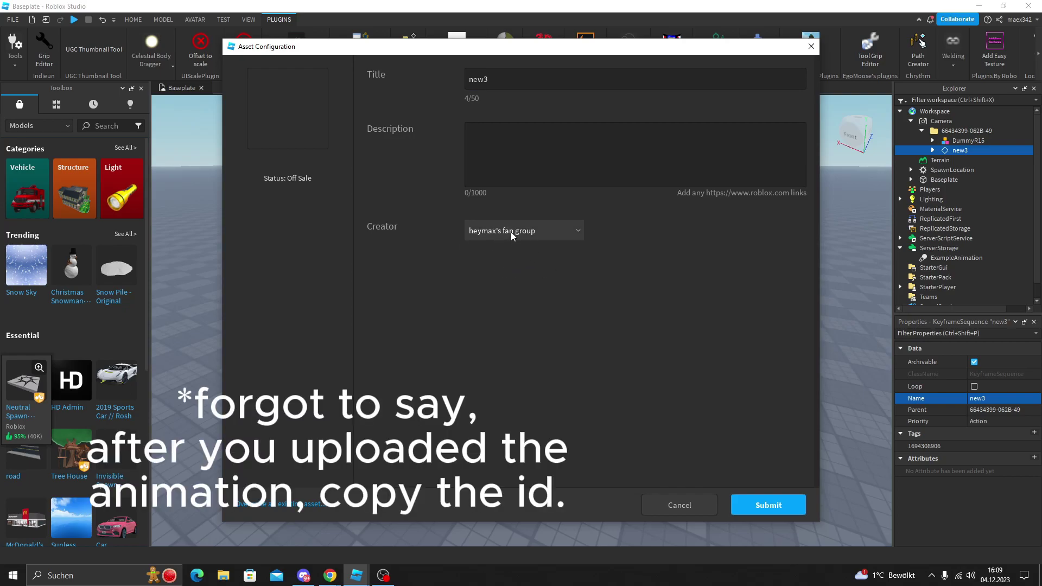
left_click(511, 236)
left_click(480, 253)
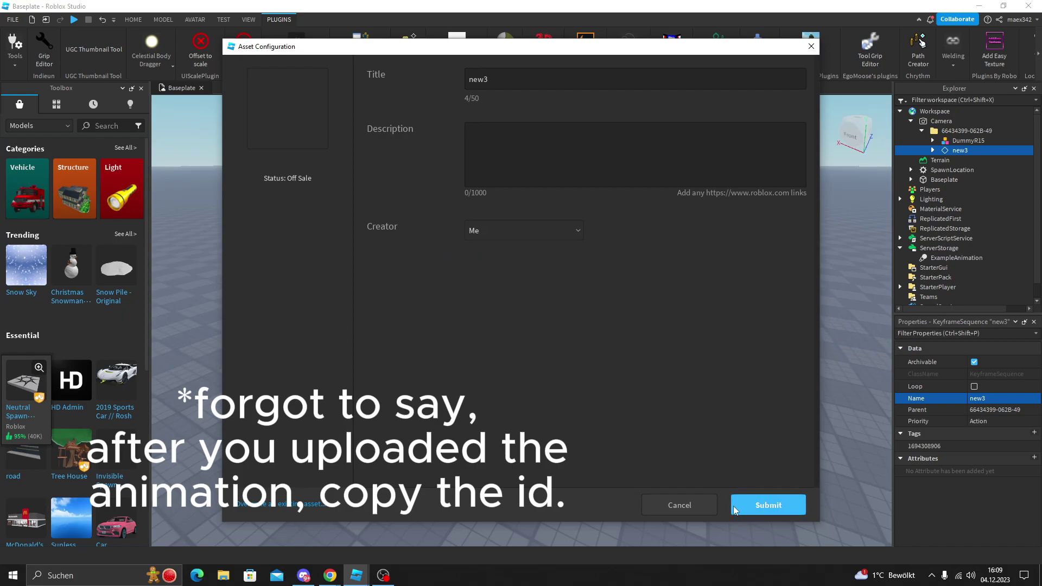
left_click(685, 506)
left_click(569, 300)
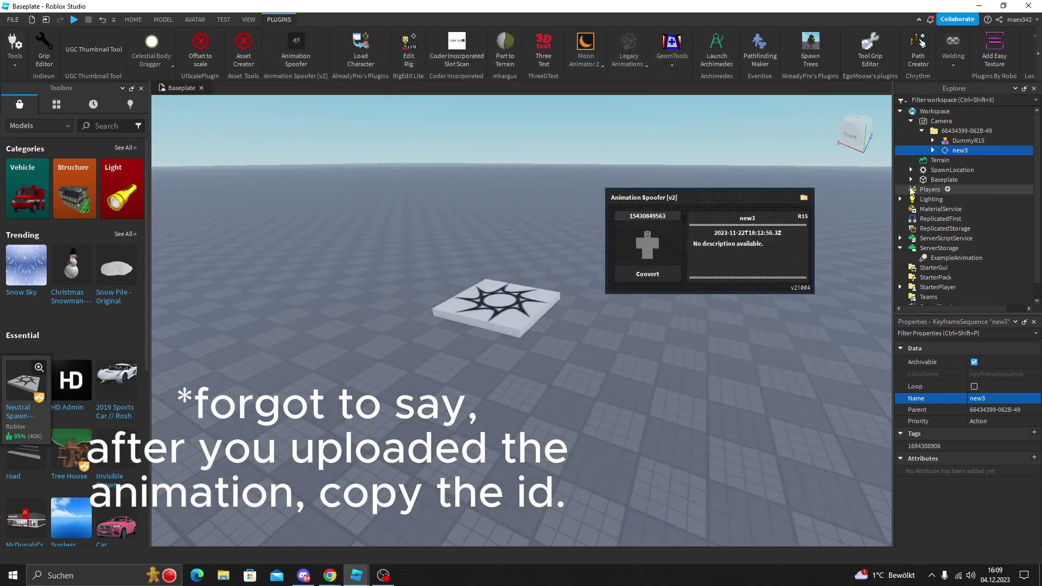
left_click(951, 259)
scroll(958, 287, "down", 1)
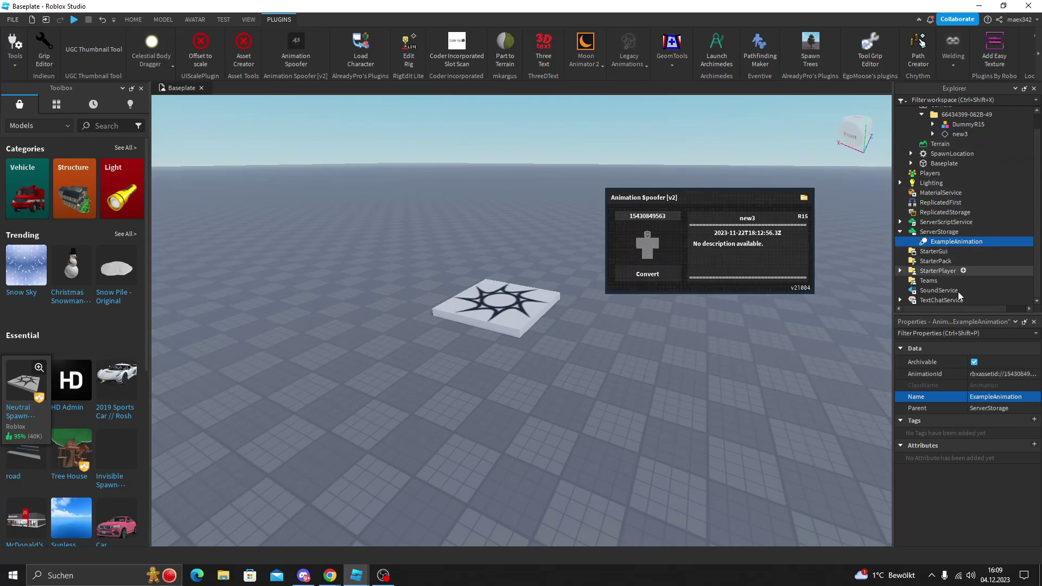
double_click(1036, 374)
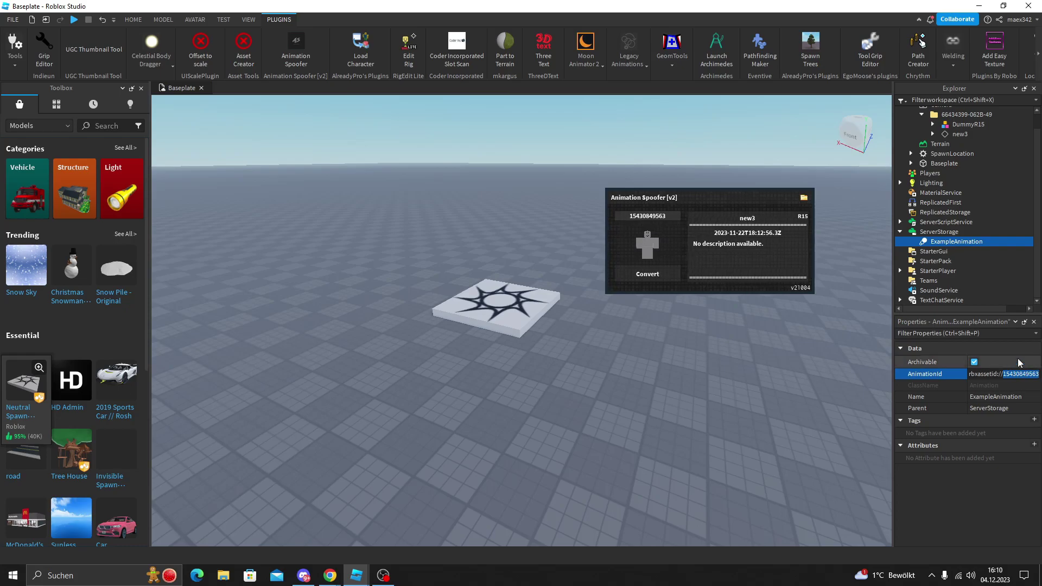
left_click(900, 223)
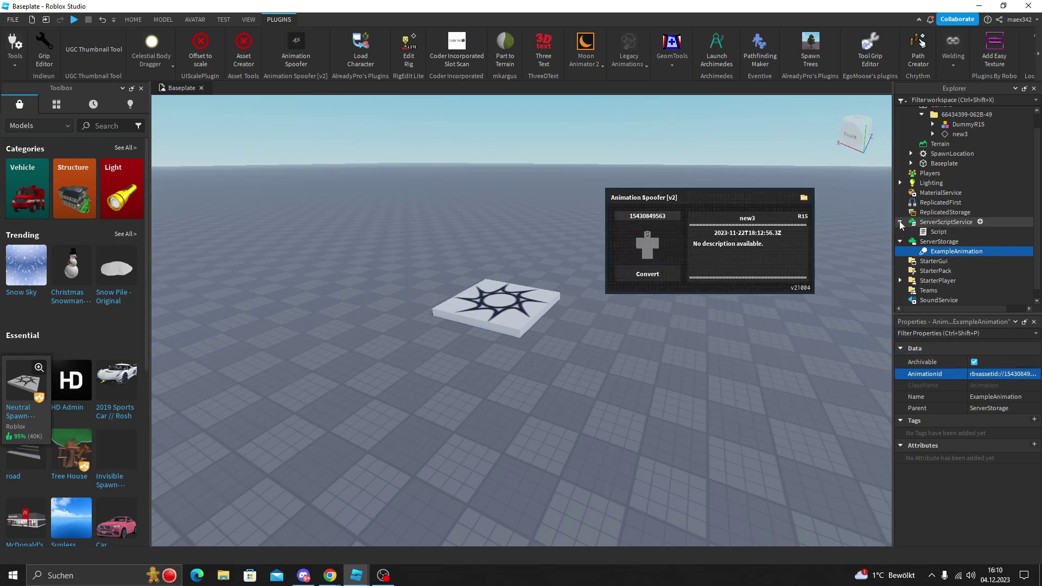
left_click(933, 231)
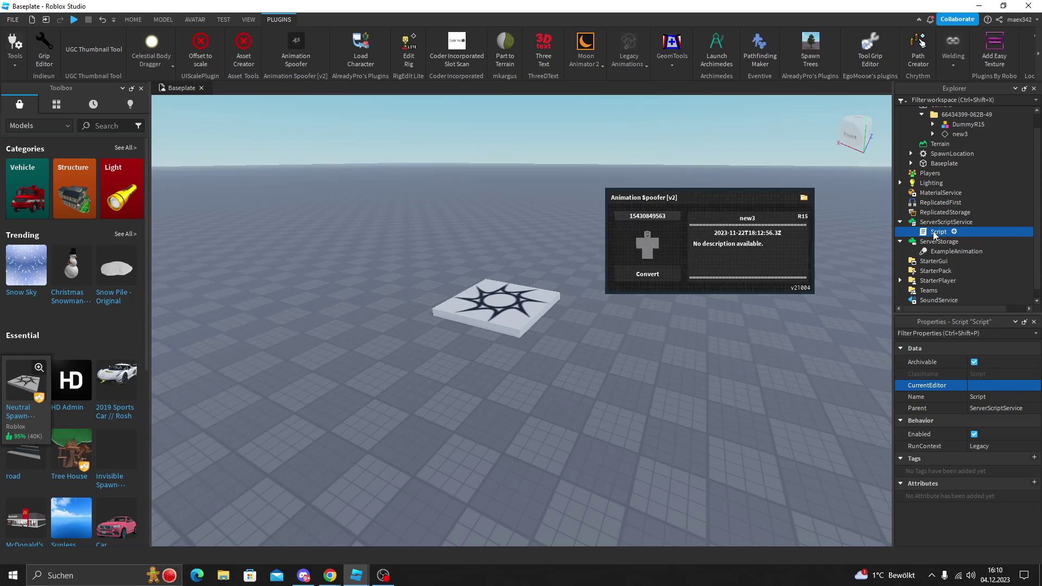
double_click(966, 236)
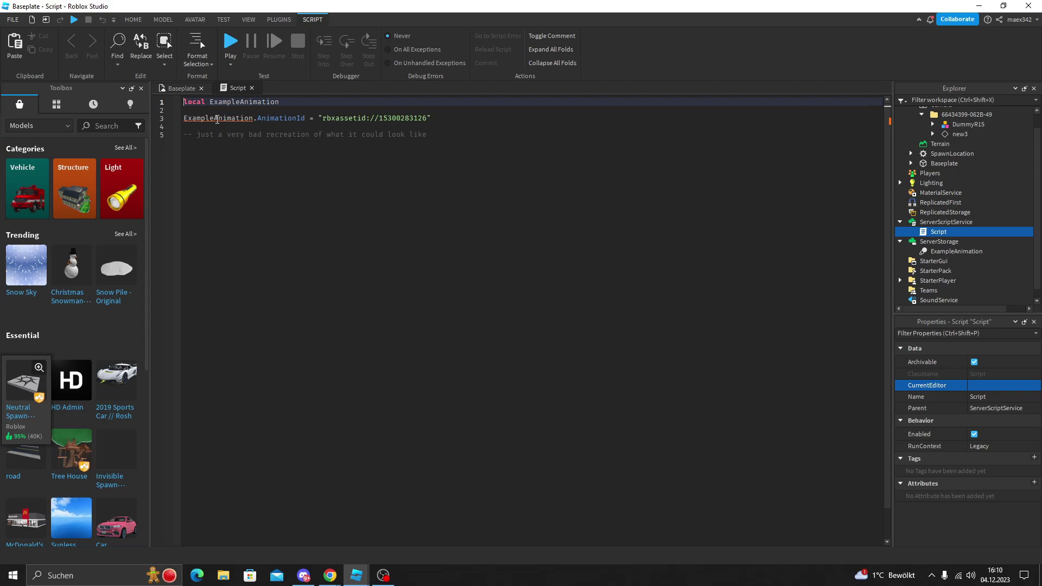
double_click(405, 119)
key("ctrl+c")
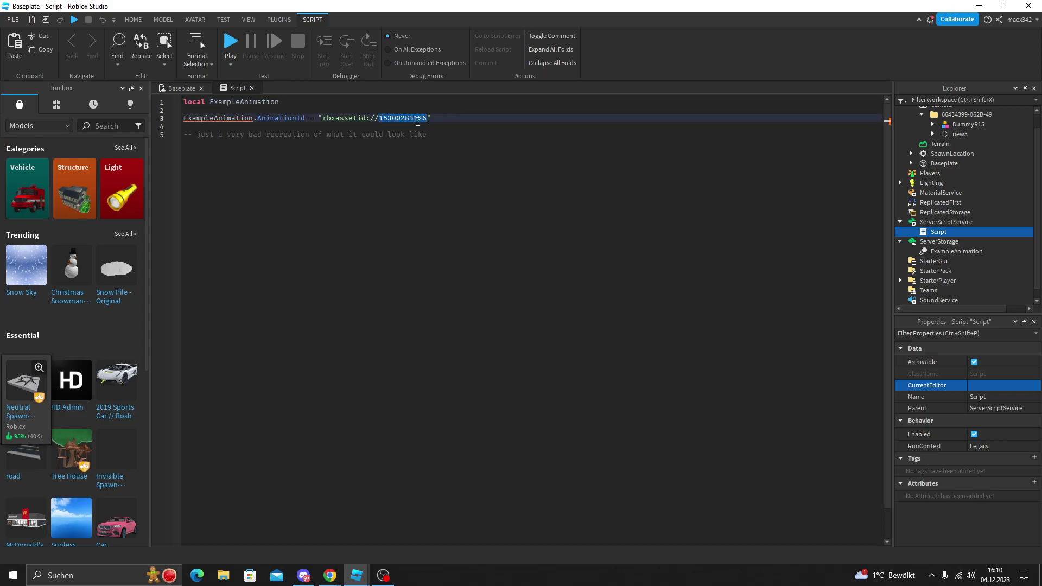
left_click(181, 88)
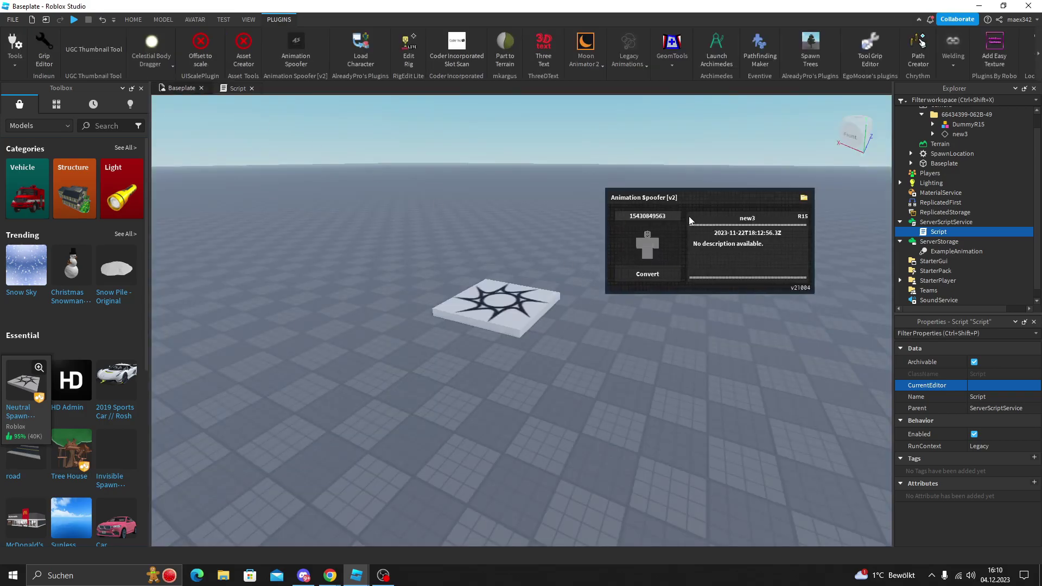
left_click(672, 217)
key("ctrl+v")
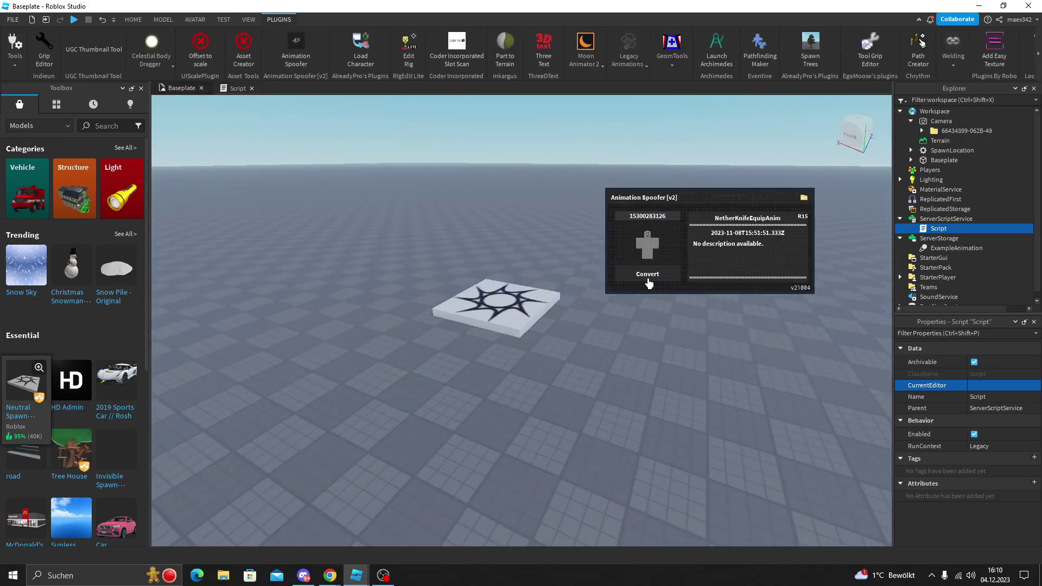
left_click(237, 87)
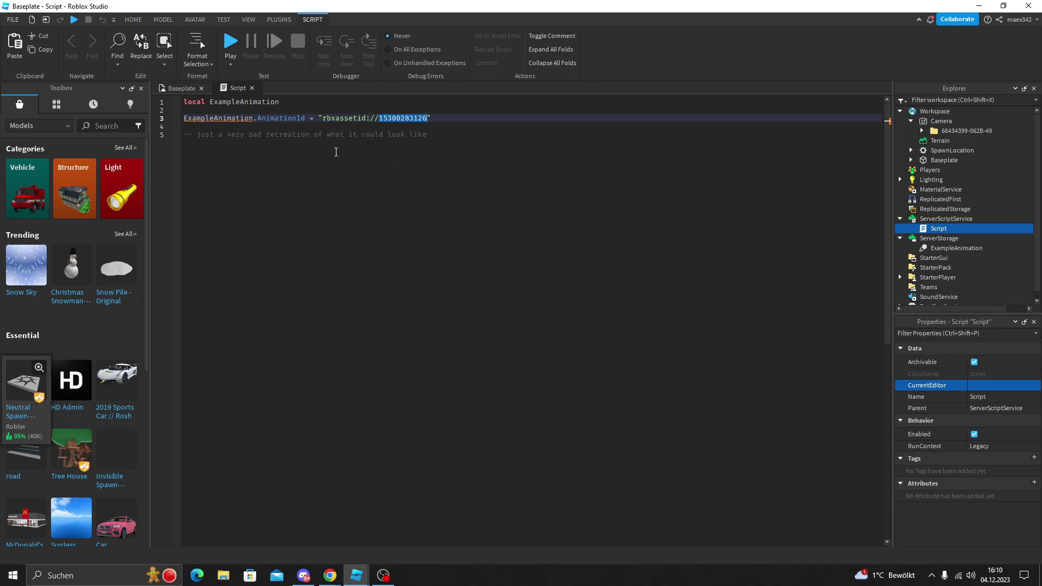
left_click(179, 89)
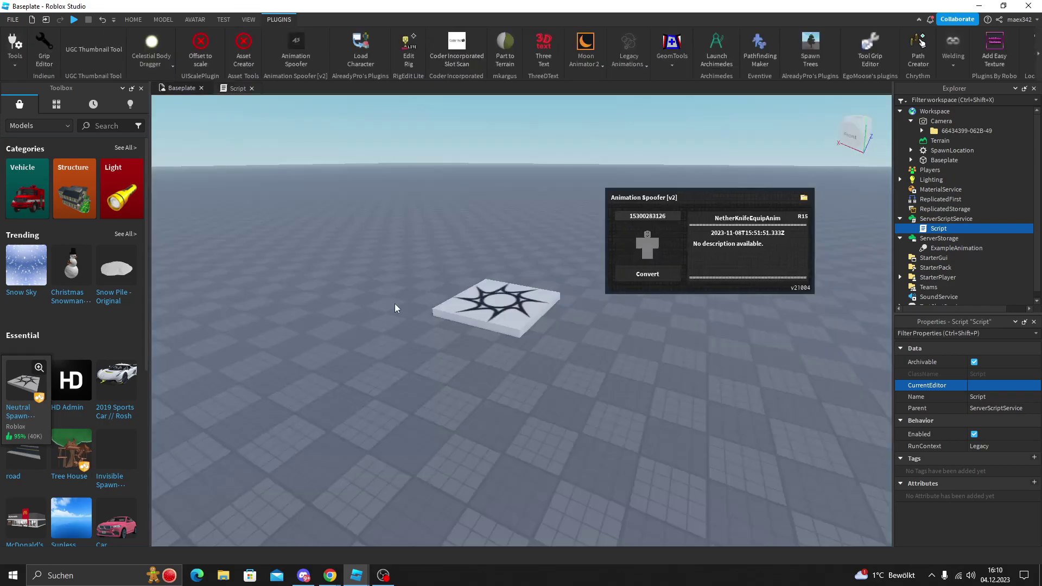